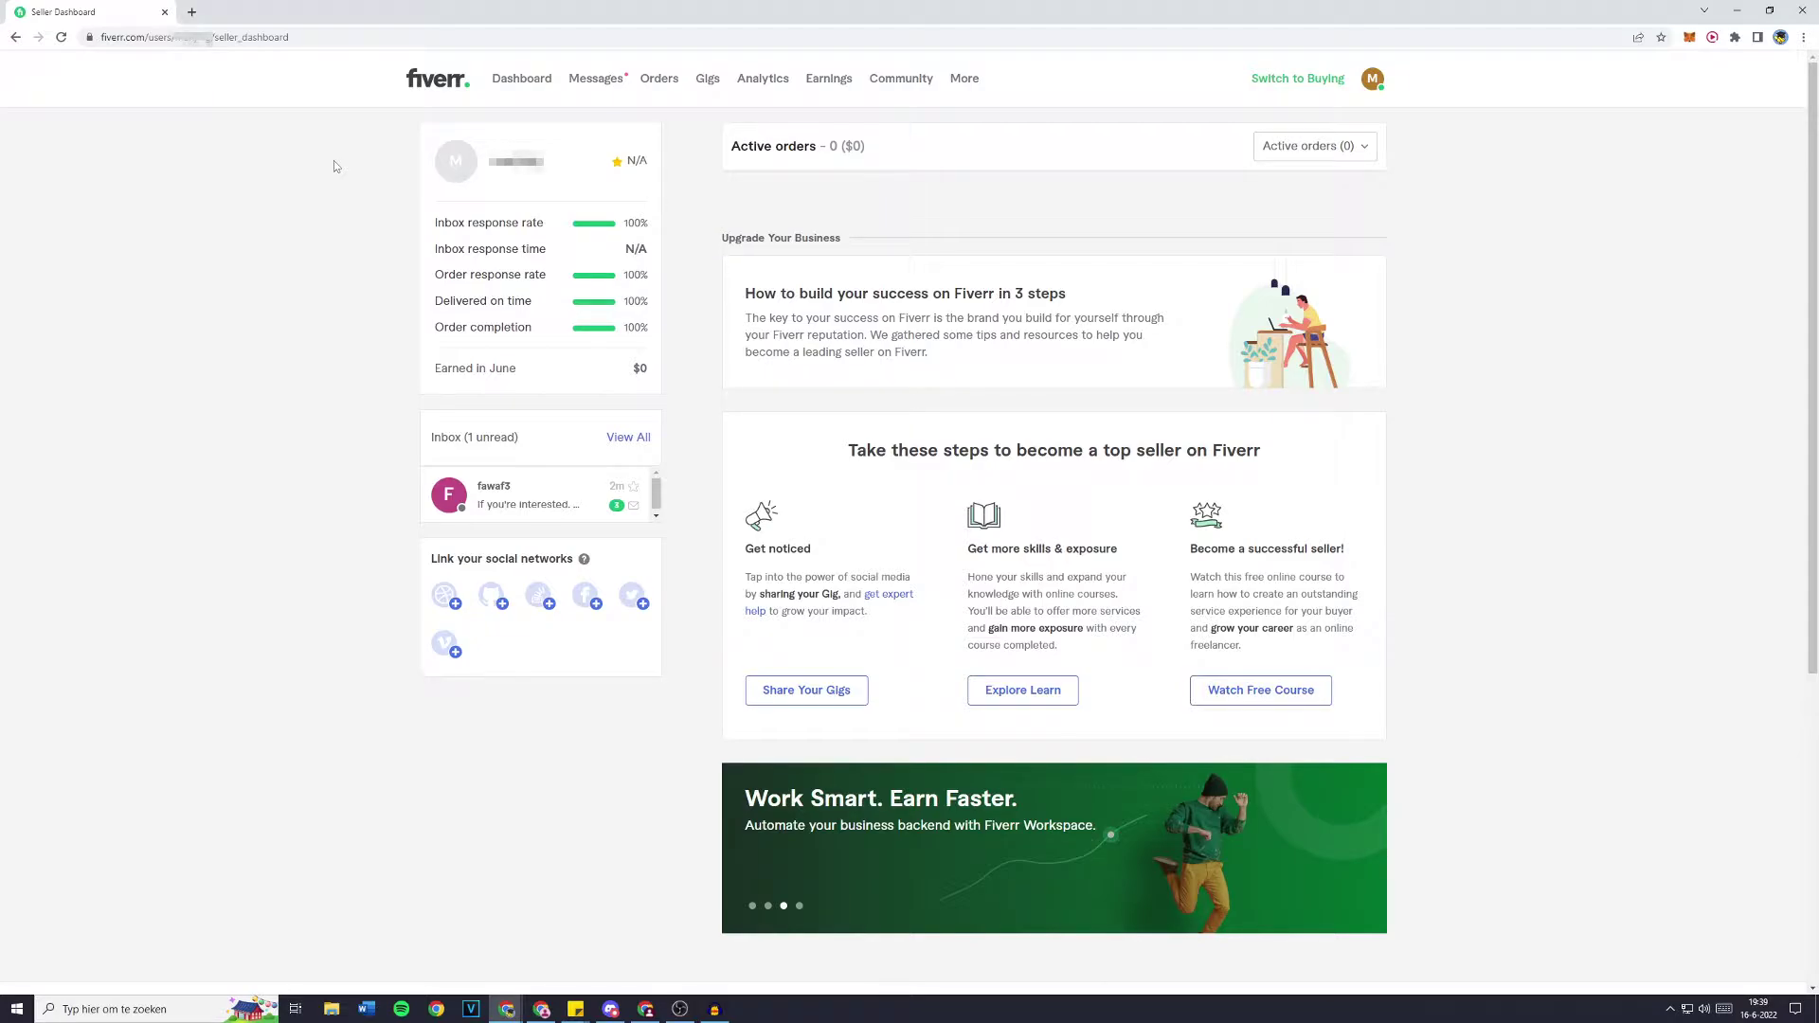
- Go to the Gigs page and open the action menu for the 'edit your youtube video' gig
click(1371, 80)
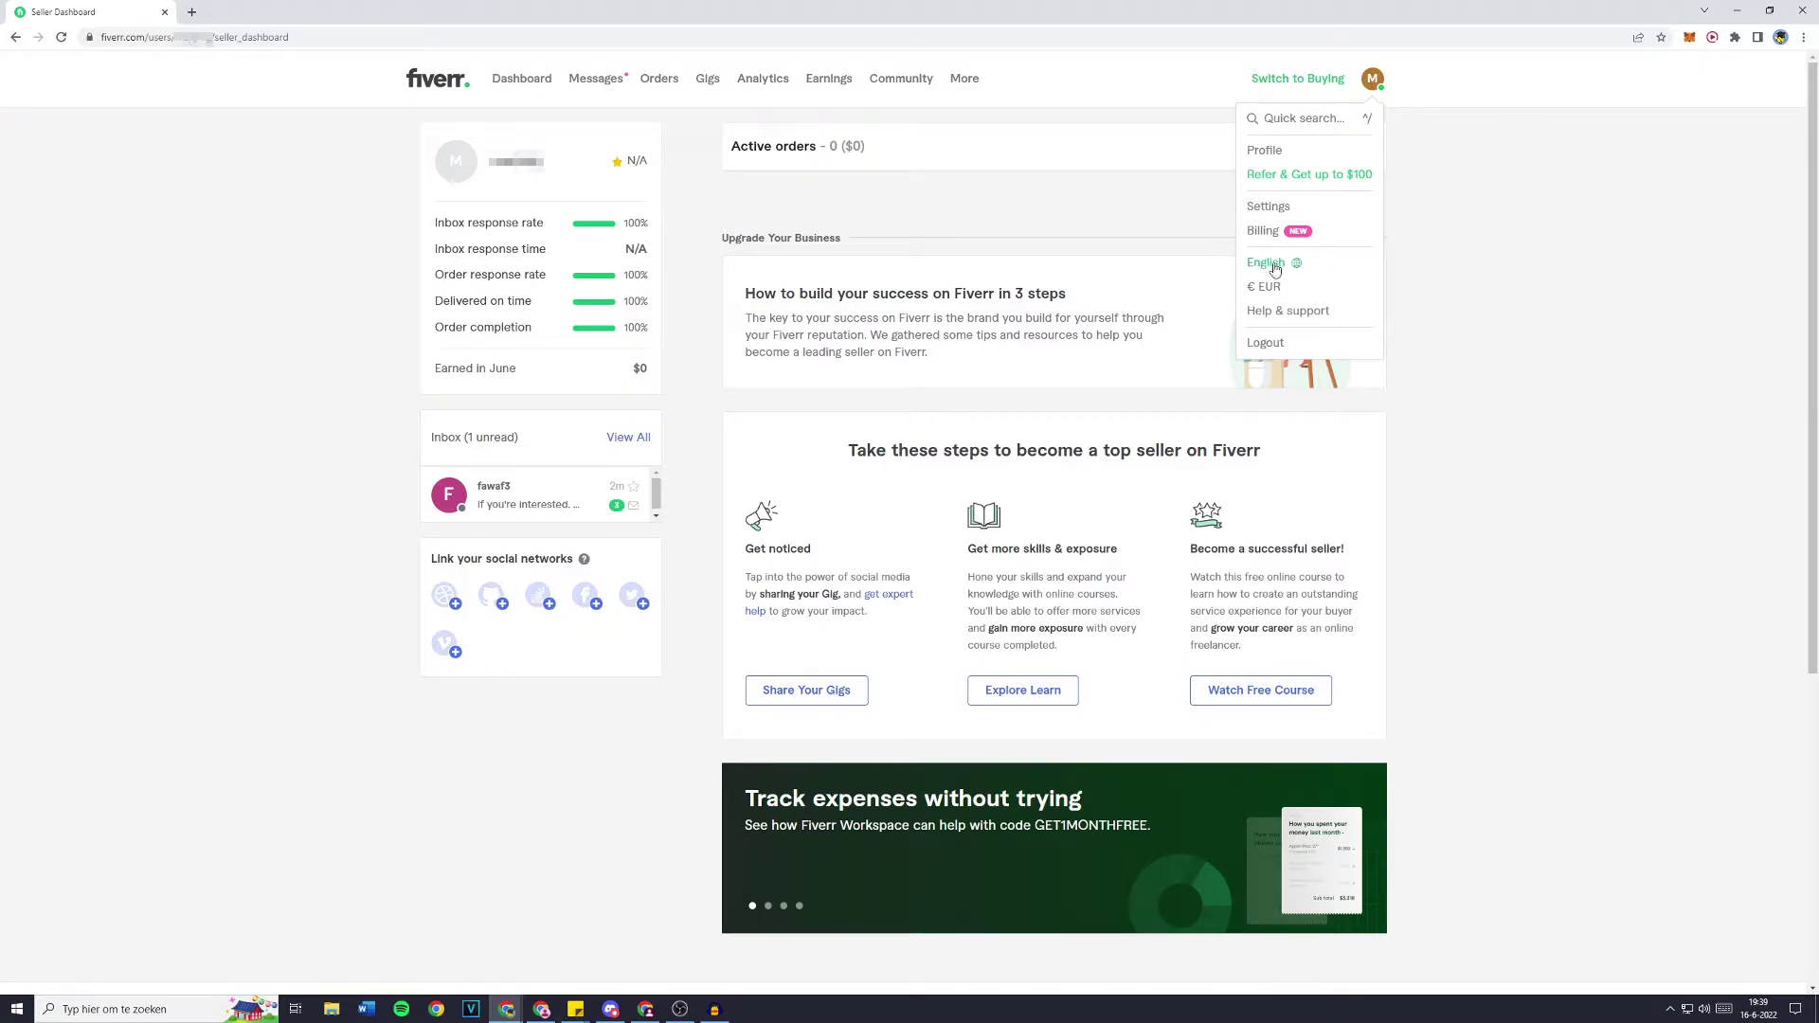
click(1513, 259)
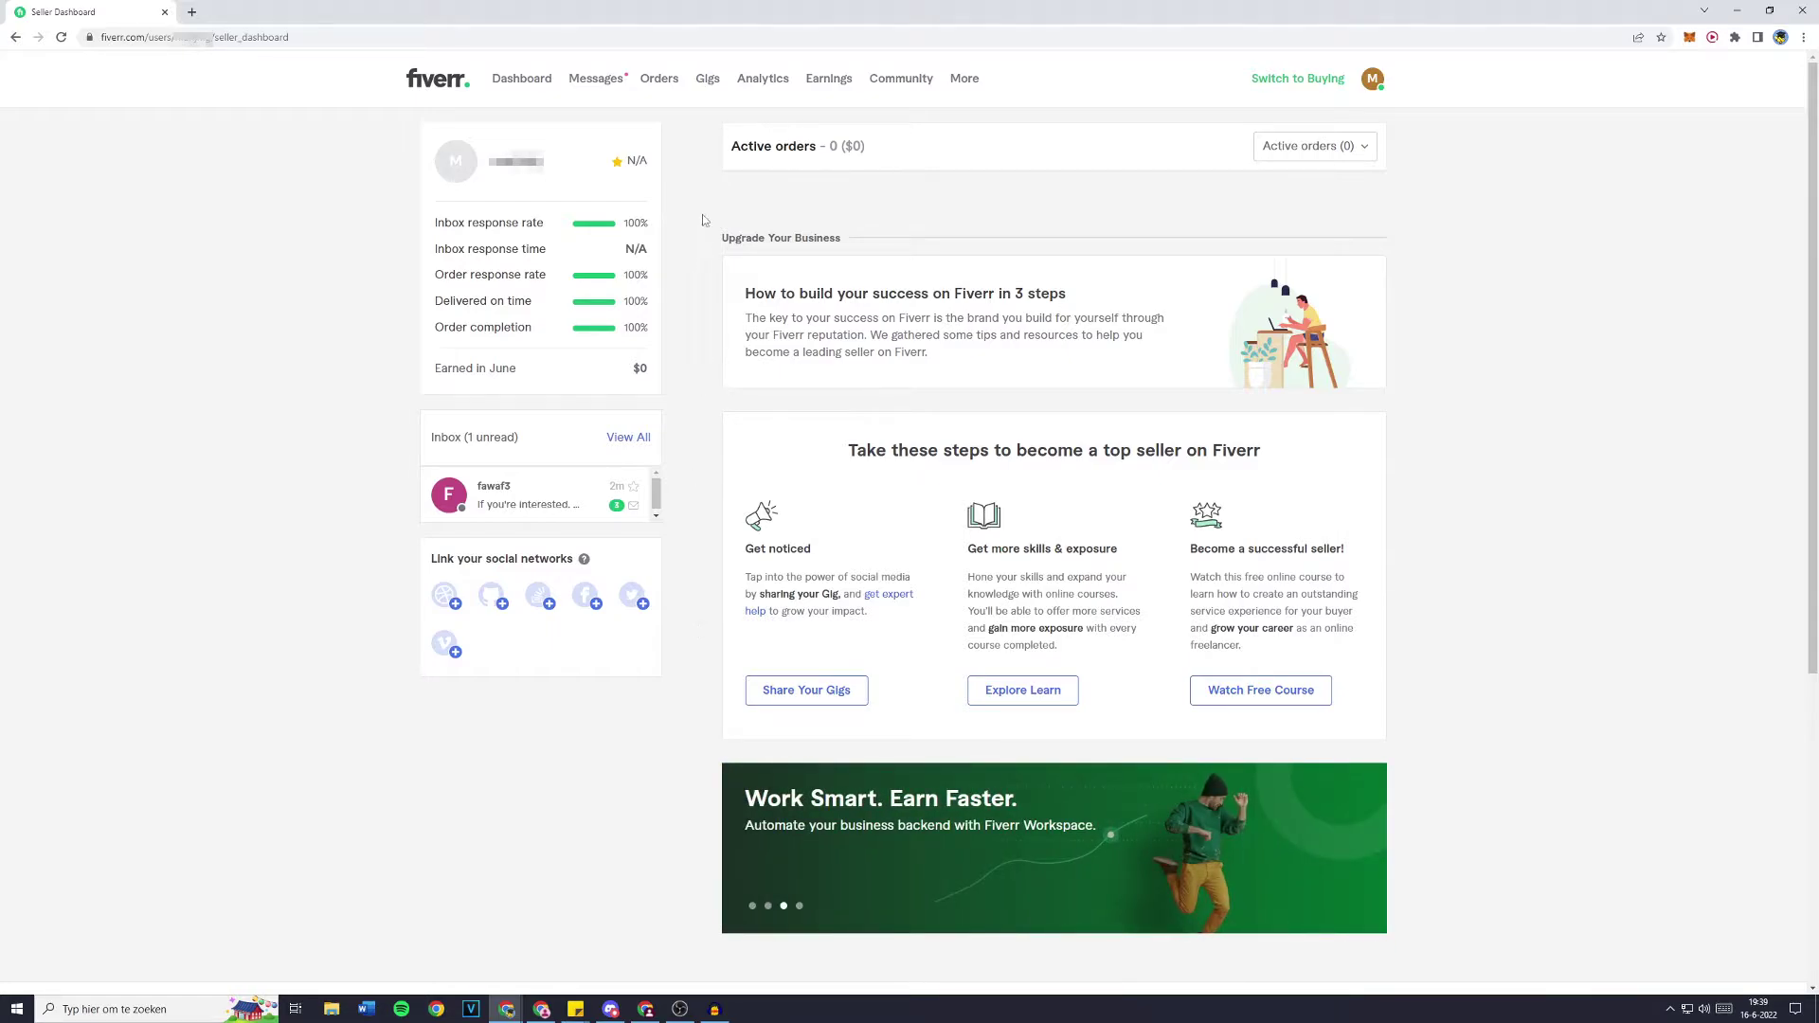
click(711, 81)
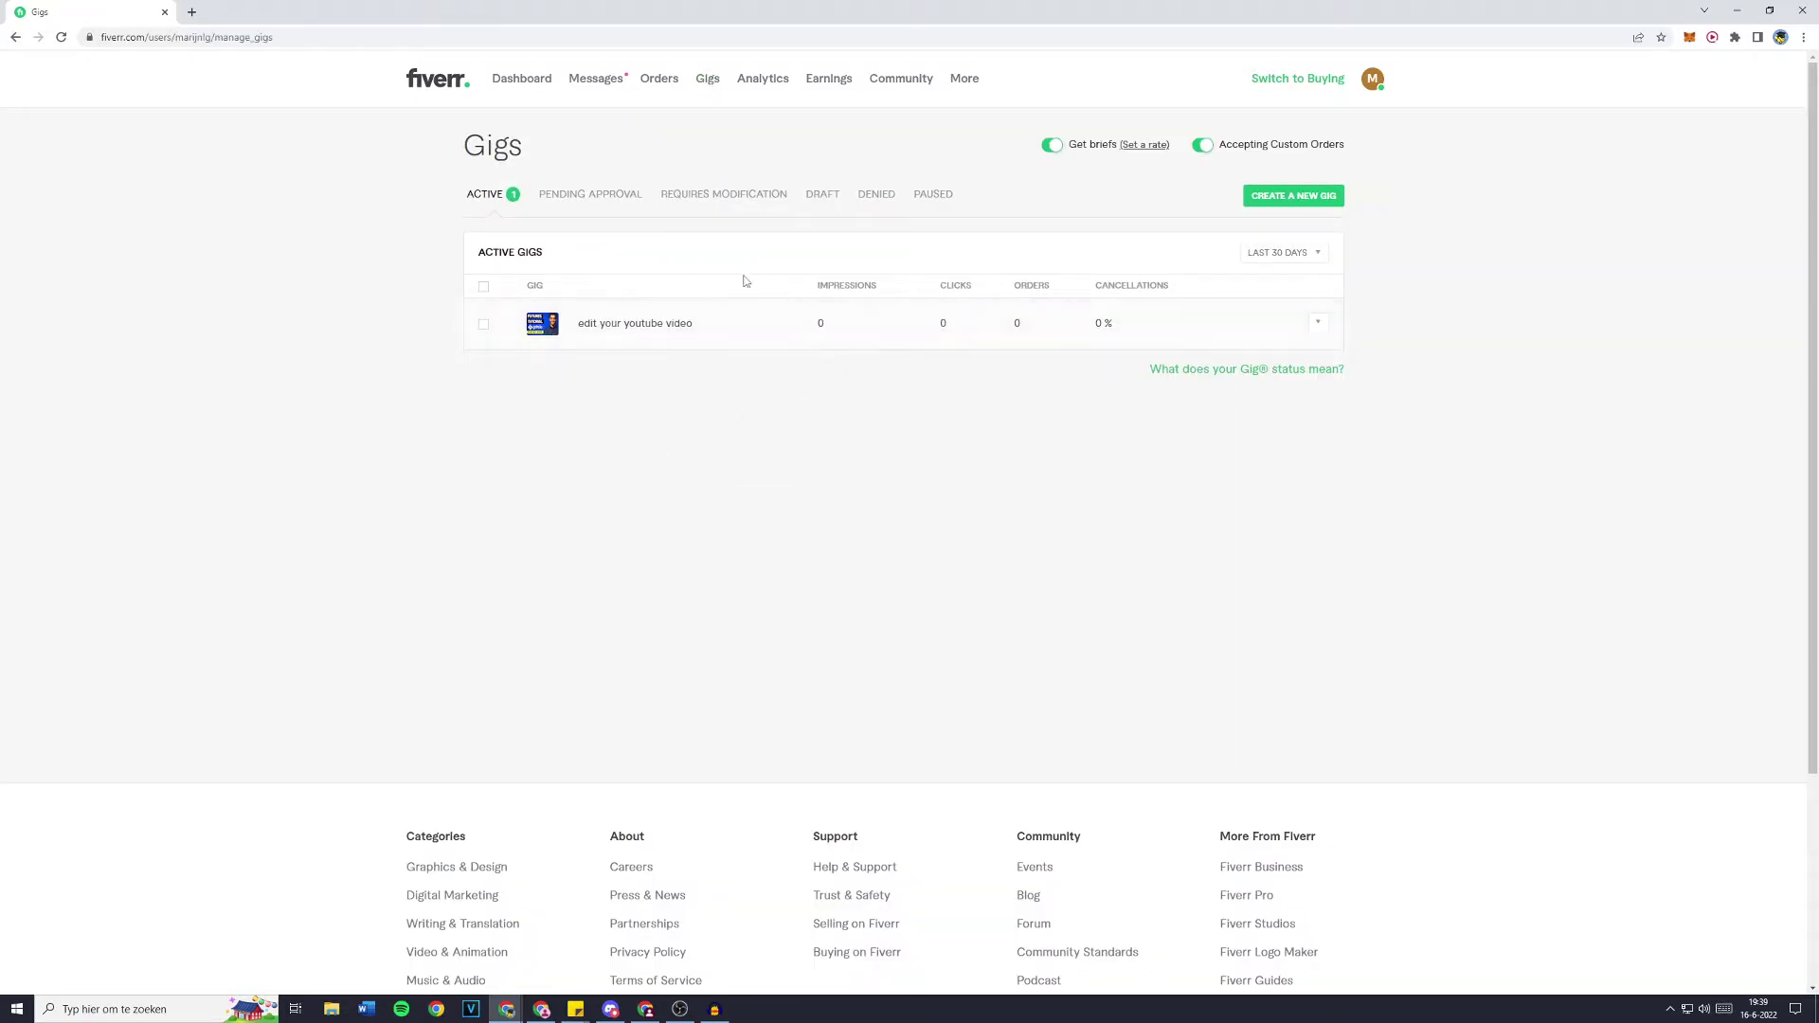
click(1318, 324)
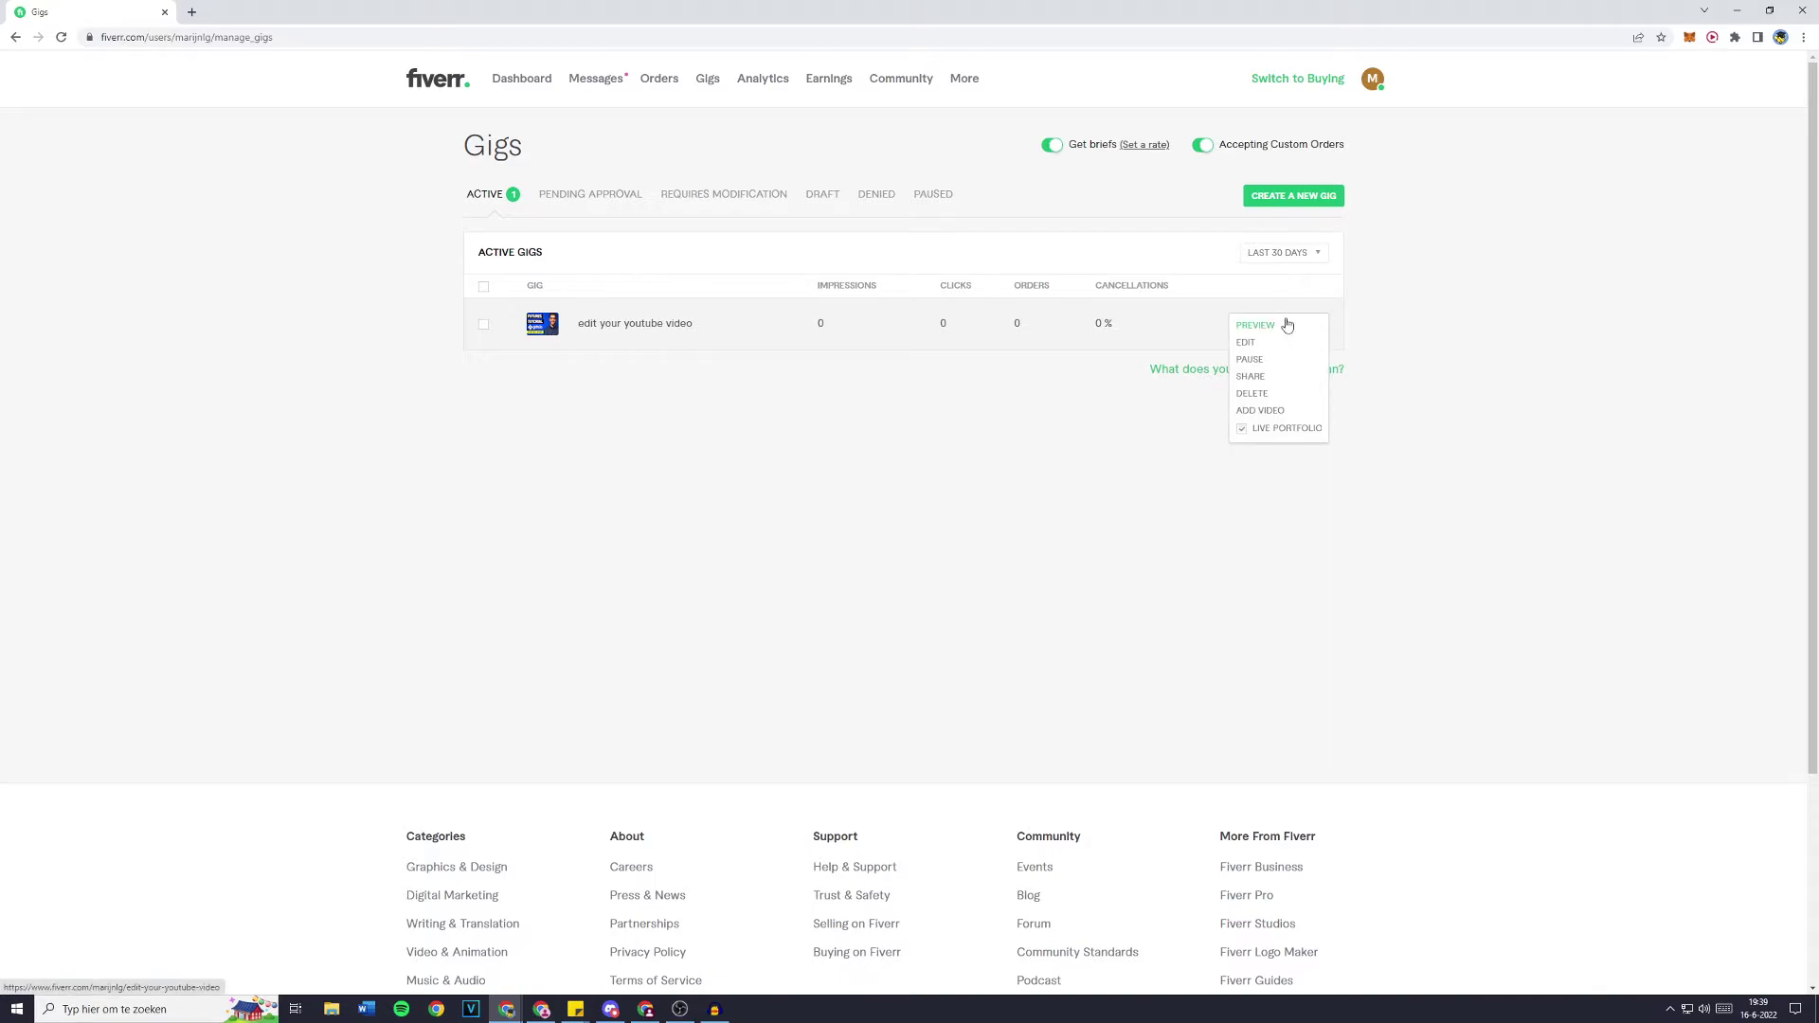
- Delete the 'edit your youtube video' gig from its dropdown and confirm with OK
click(1259, 394)
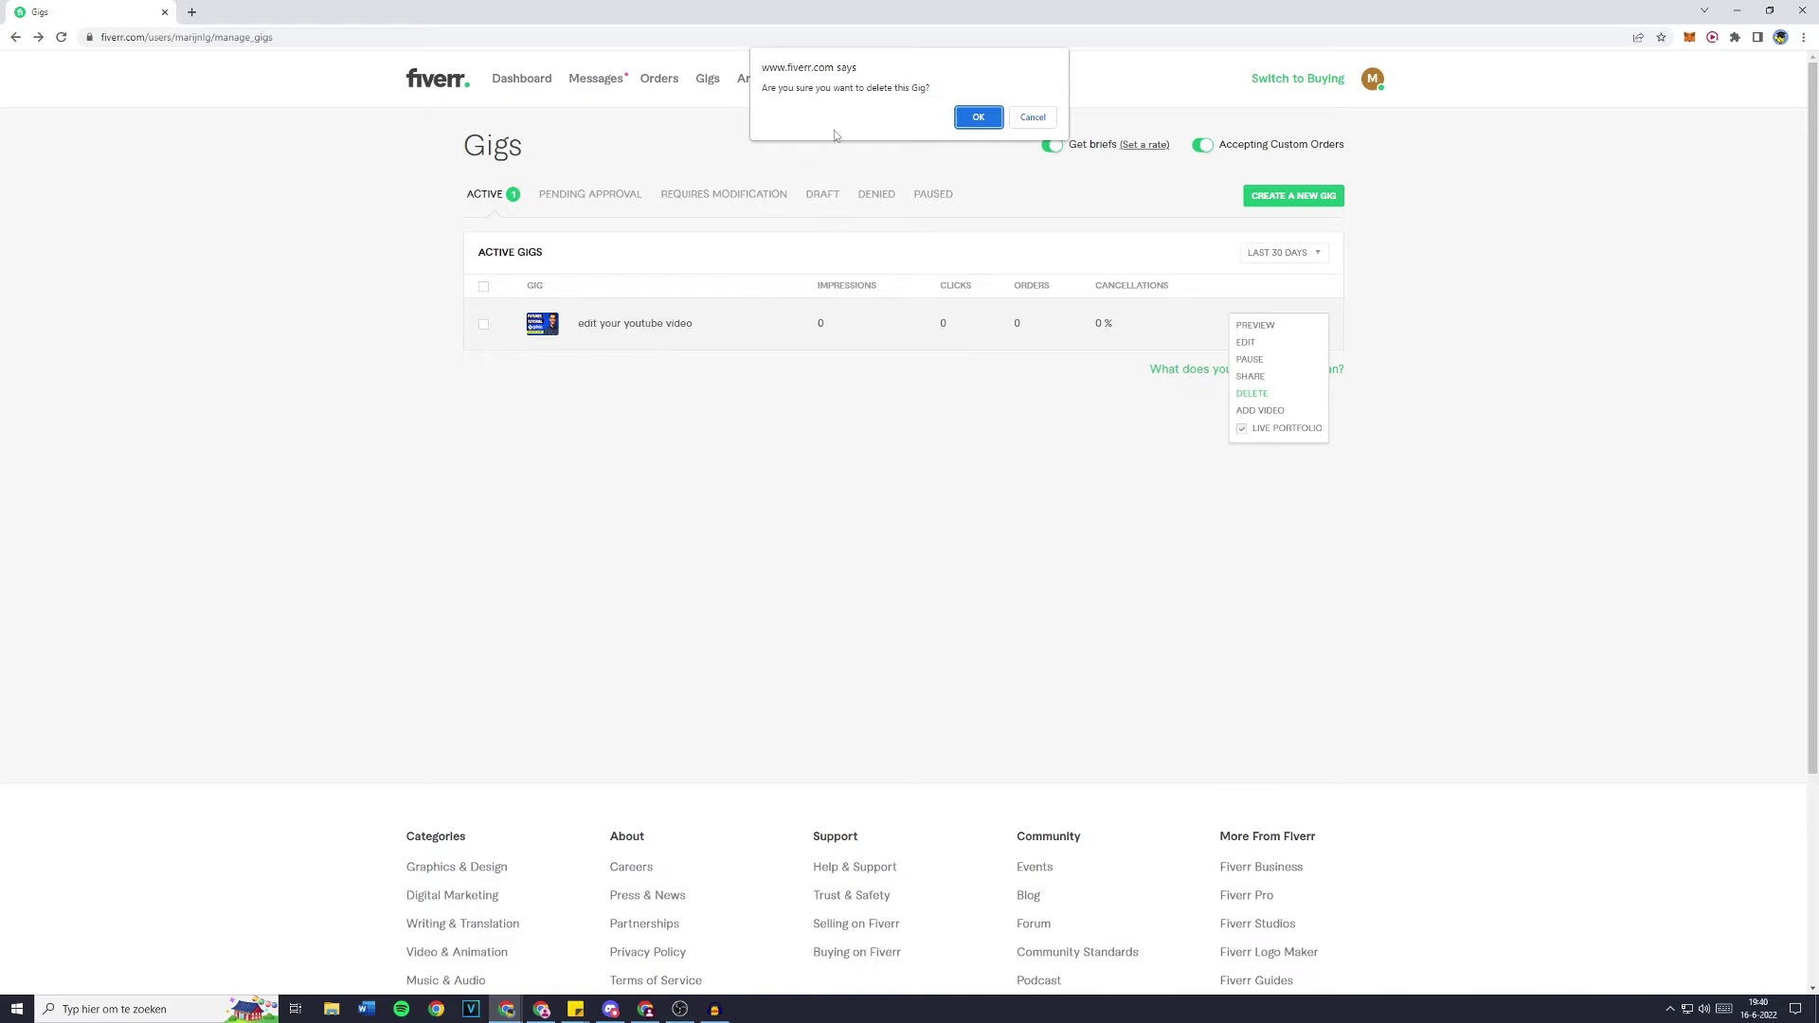
click(968, 120)
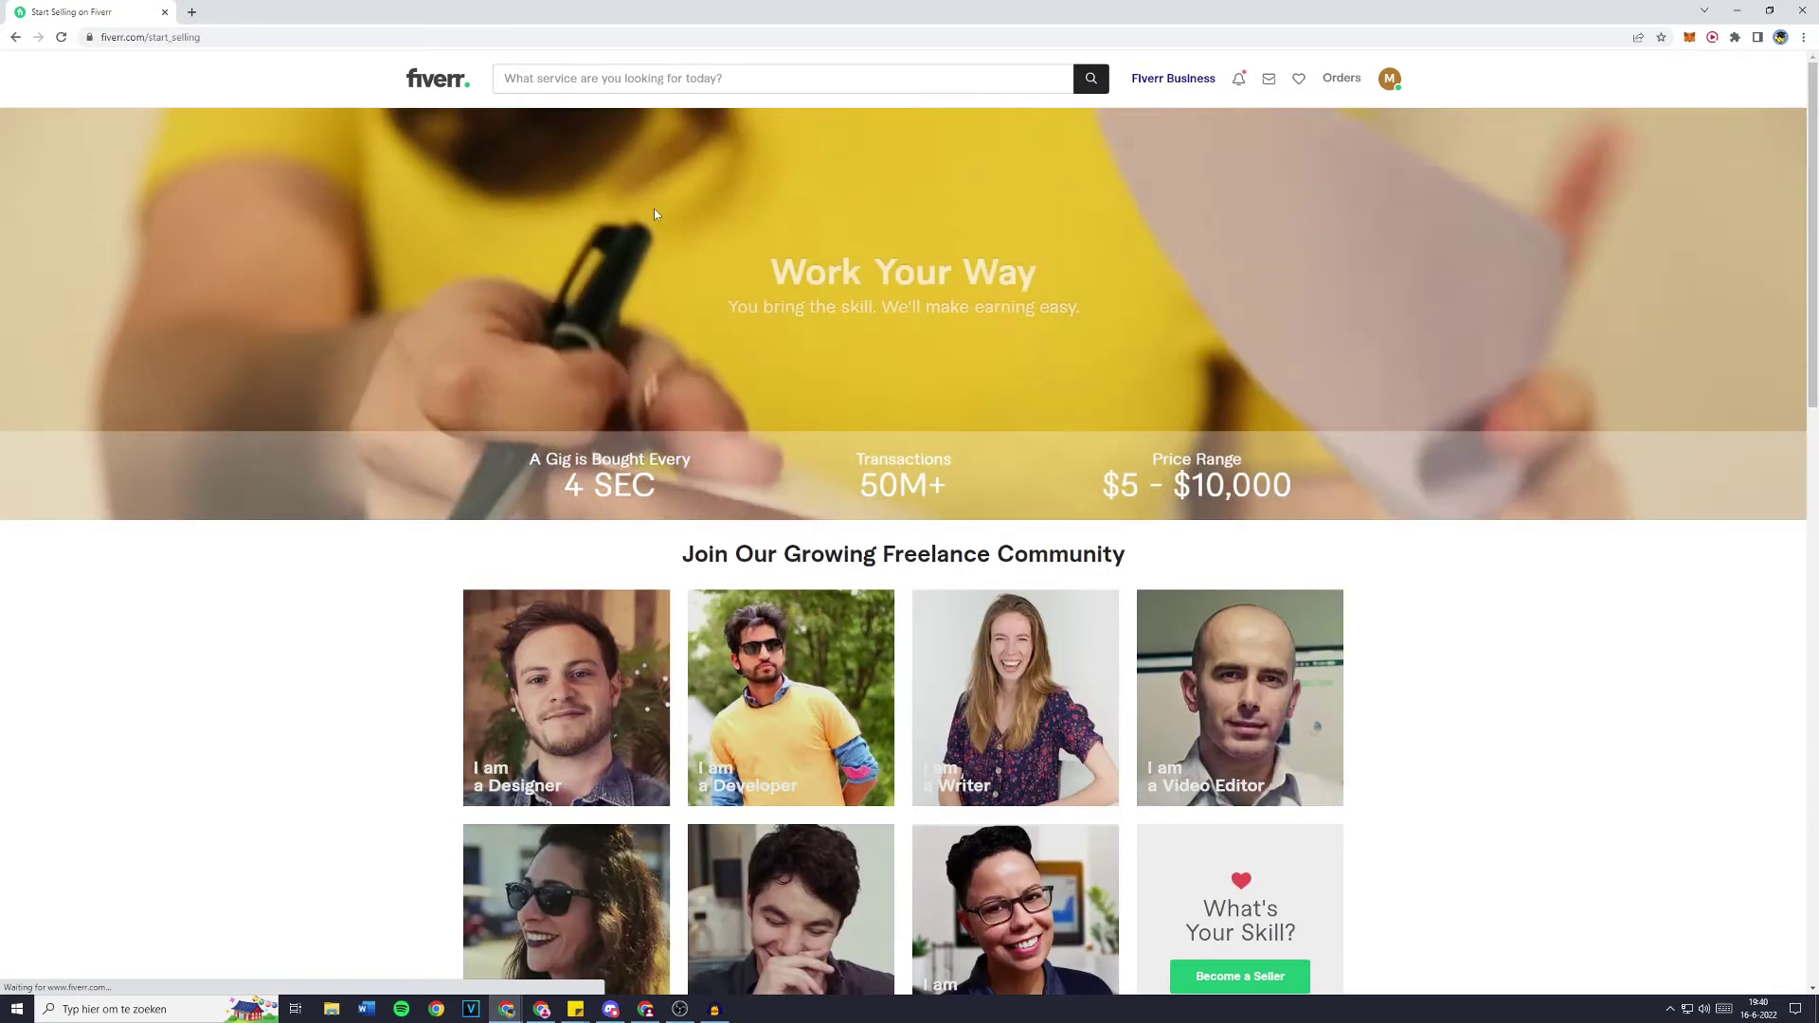